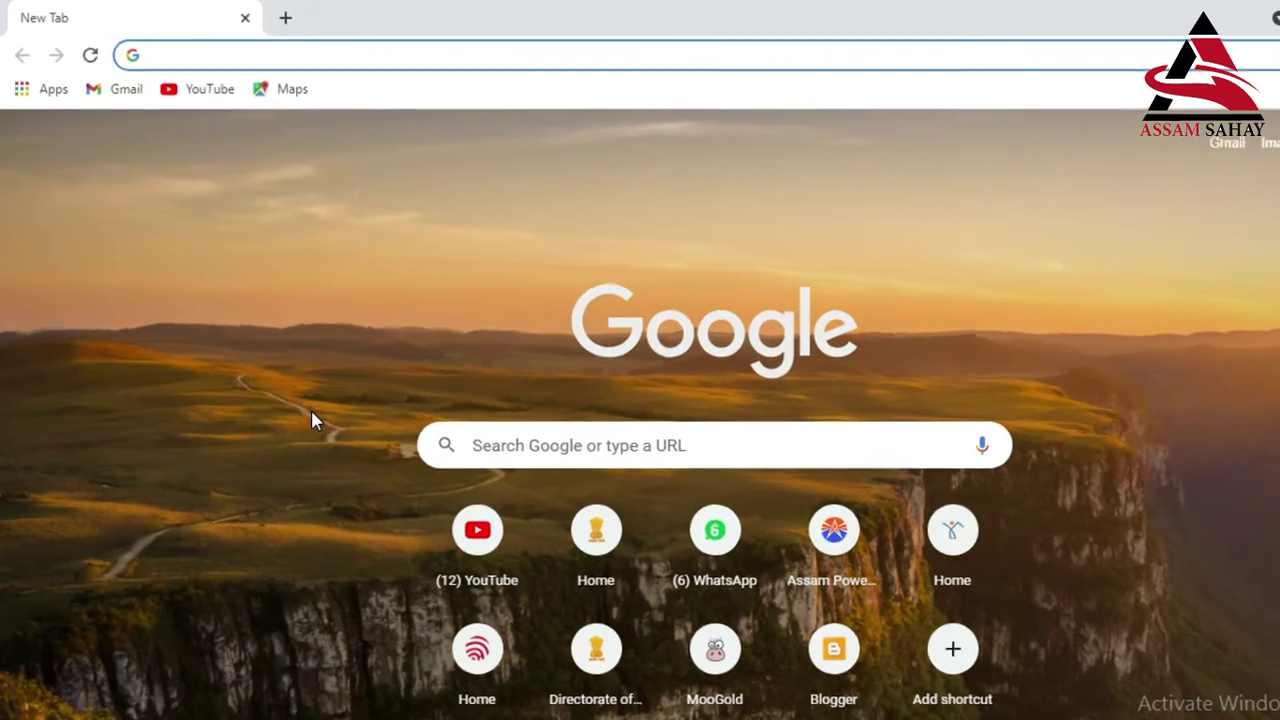
Step: Go to apdcl.org by accepting the address-bar autocomplete for 'AP'
{"action": "type", "text": "AP"}
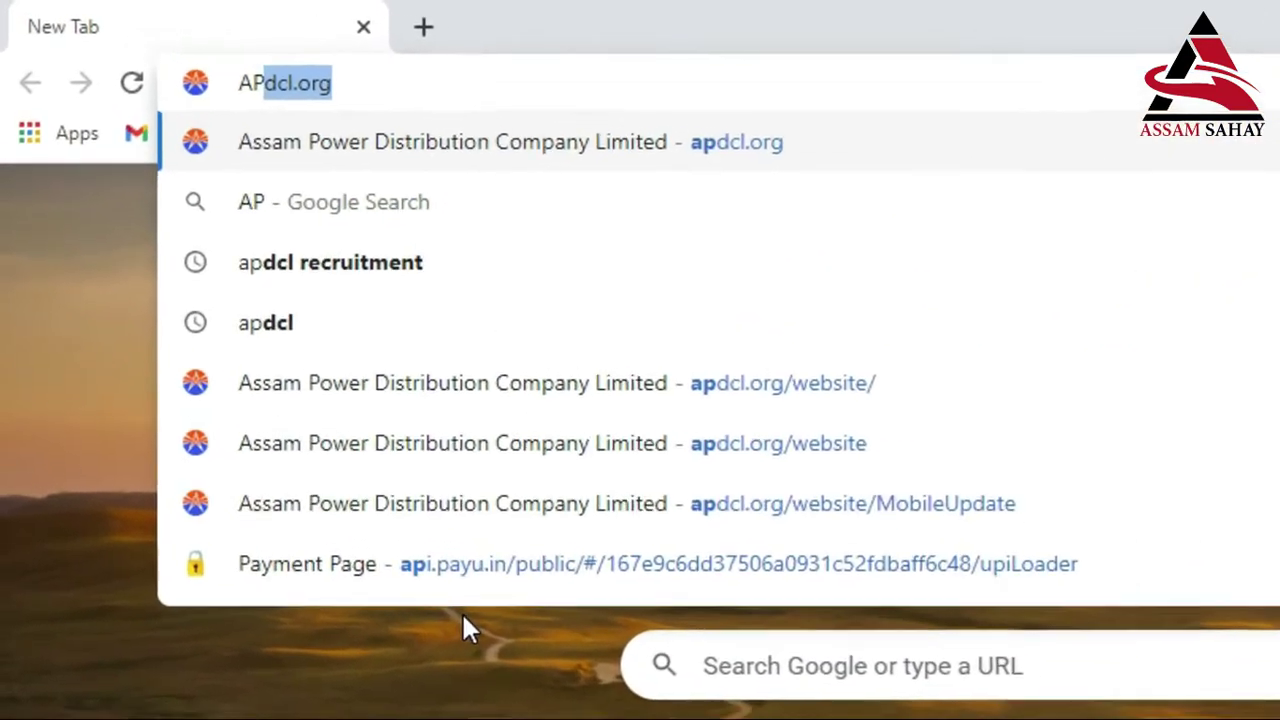
{"action": "key", "text": "Return"}
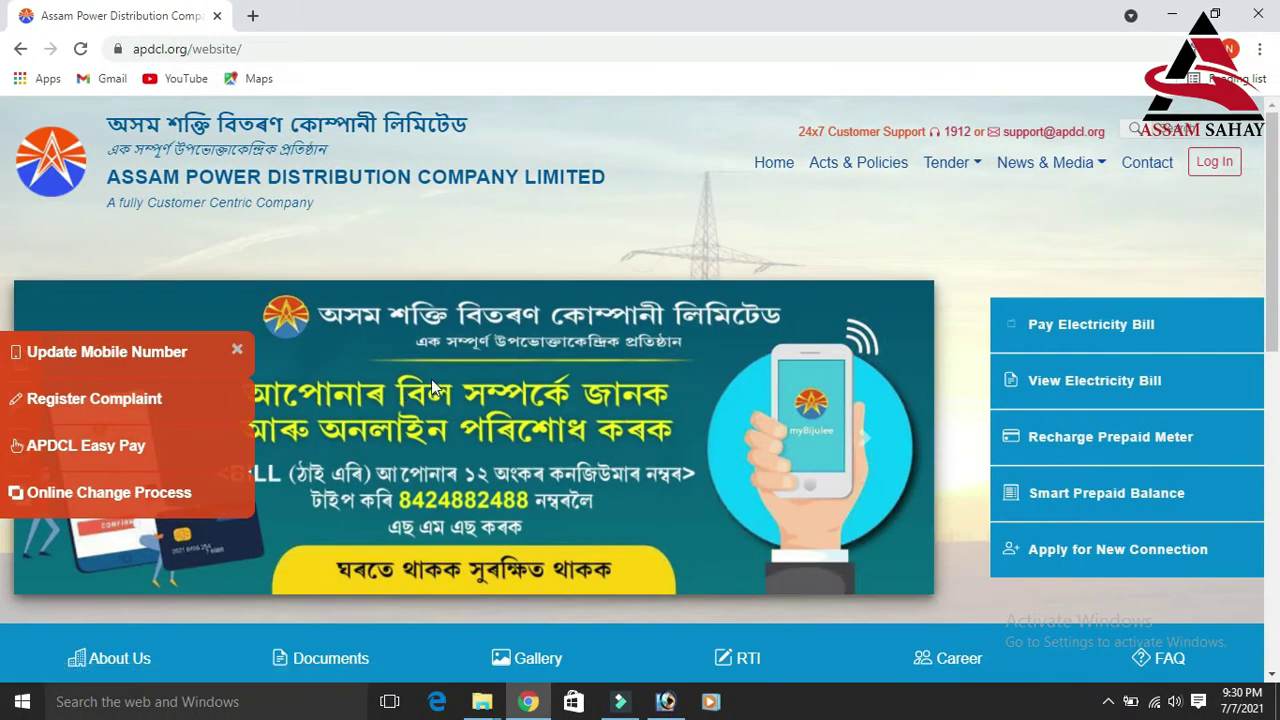
Step: Follow the 'Update Consumer Mobile Number' link under Quick Links
{"action": "scroll", "coordinate": [431, 375], "scroll_direction": "down", "scroll_amount": 1}
{"action": "scroll", "coordinate": [592, 359], "scroll_direction": "down", "scroll_amount": 4}
{"action": "scroll", "coordinate": [589, 346], "scroll_direction": "up", "scroll_amount": 5}
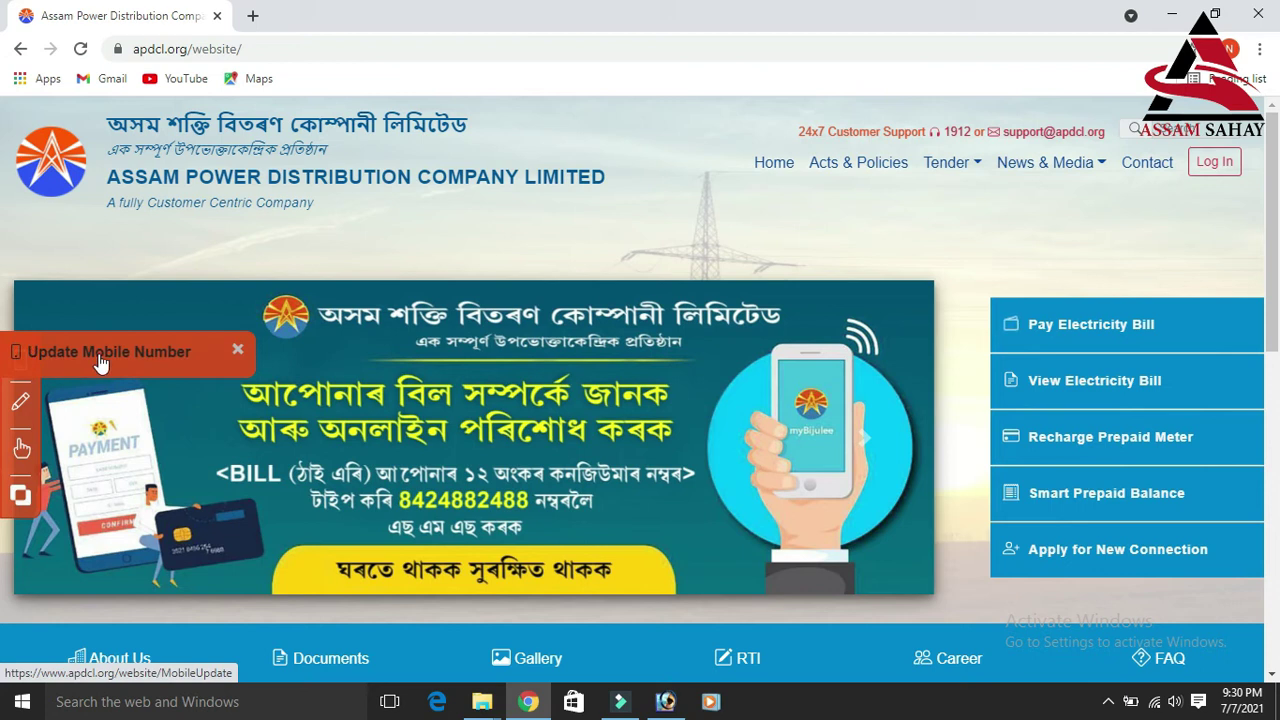
{"action": "scroll", "coordinate": [960, 340], "scroll_direction": "down", "scroll_amount": 4}
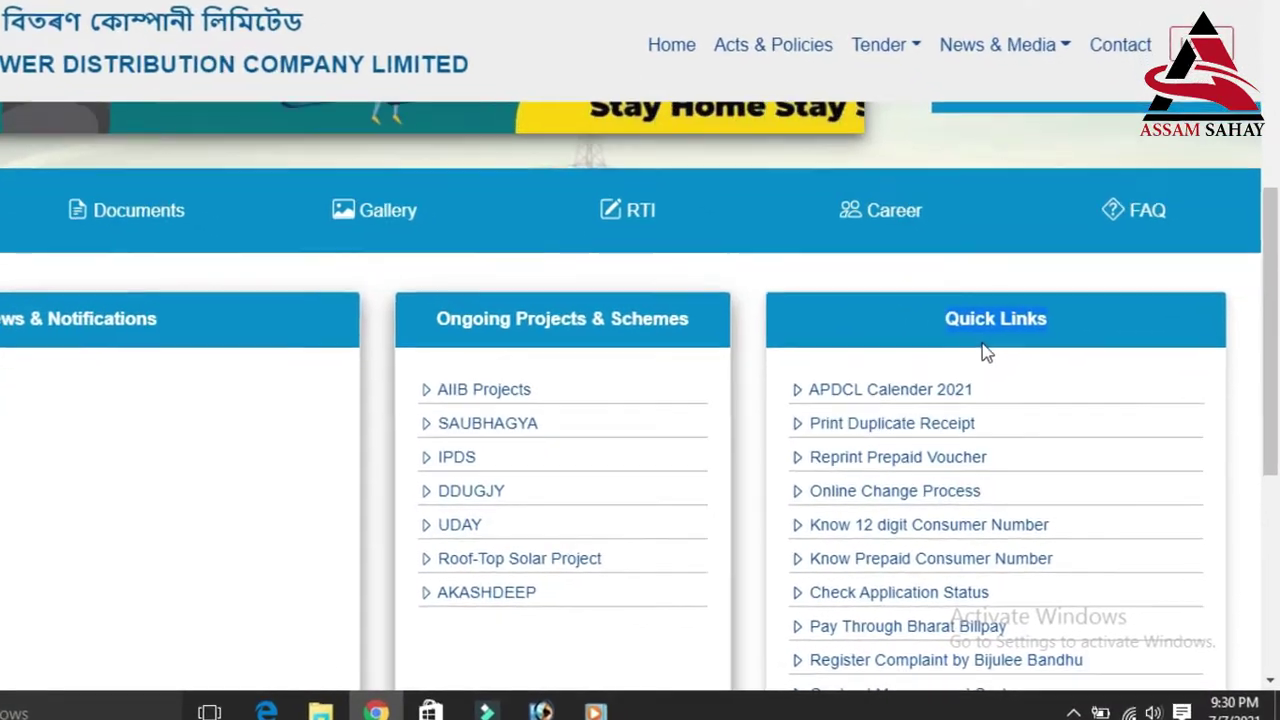
{"action": "scroll", "coordinate": [960, 350], "scroll_direction": "down", "scroll_amount": 3}
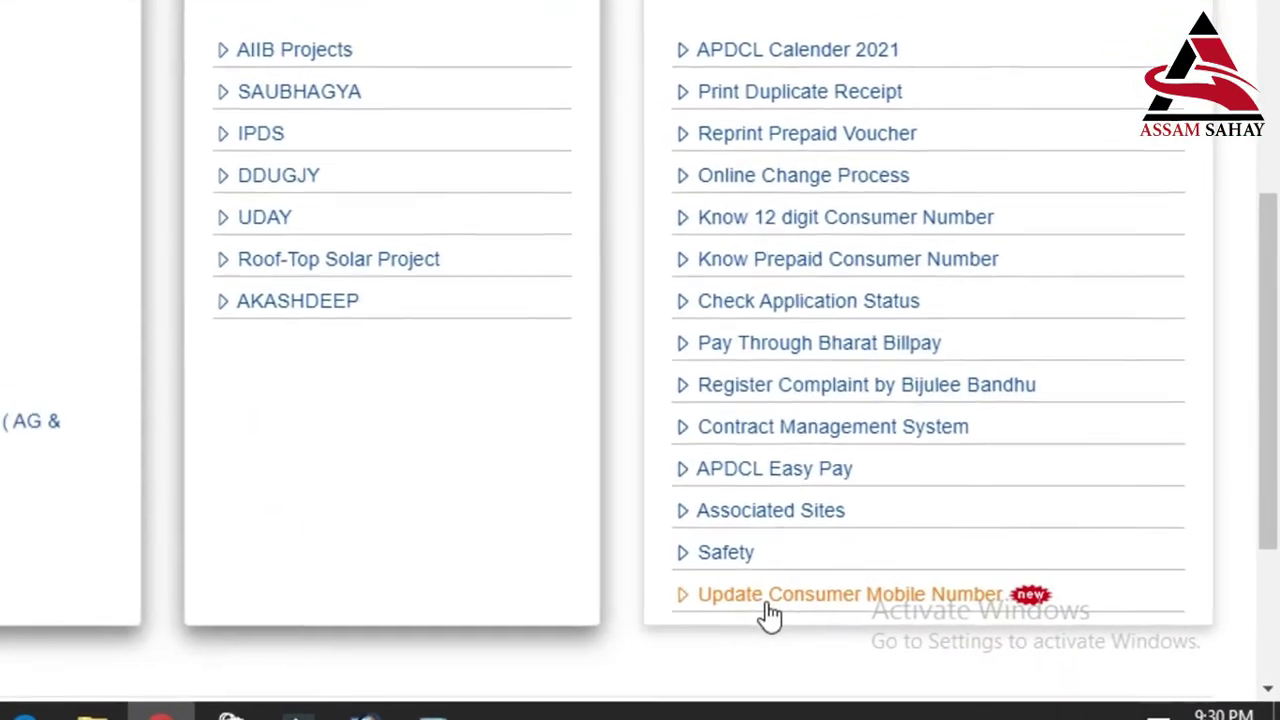
{"action": "left_click", "coordinate": [838, 588]}
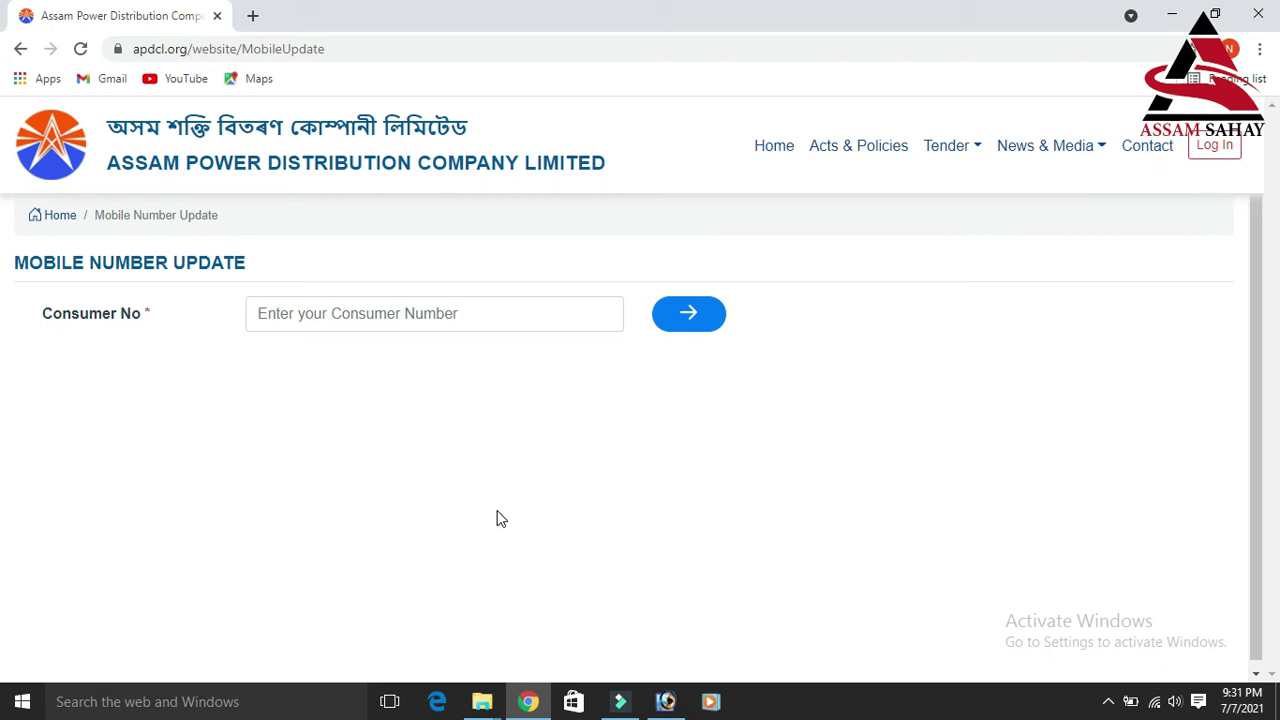
Step: Enter the consumer number in Consumer No and look up the consumer's User Details
{"action": "left_click", "coordinate": [389, 322]}
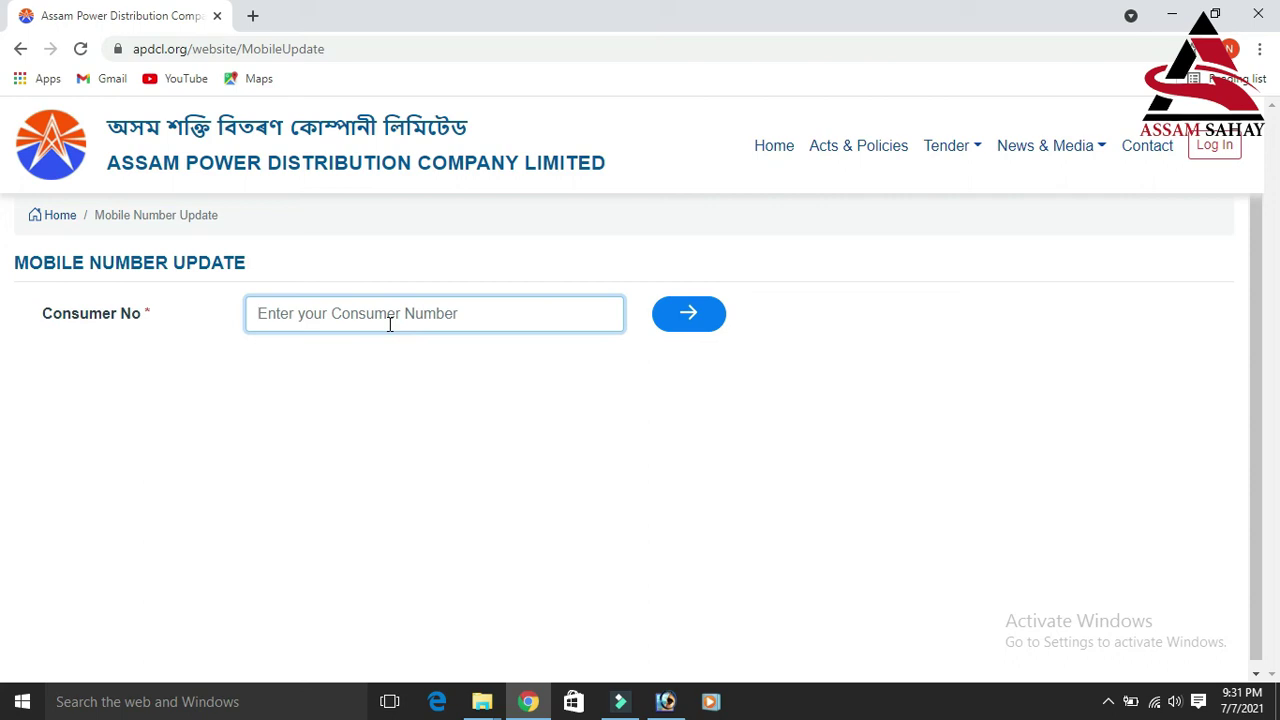
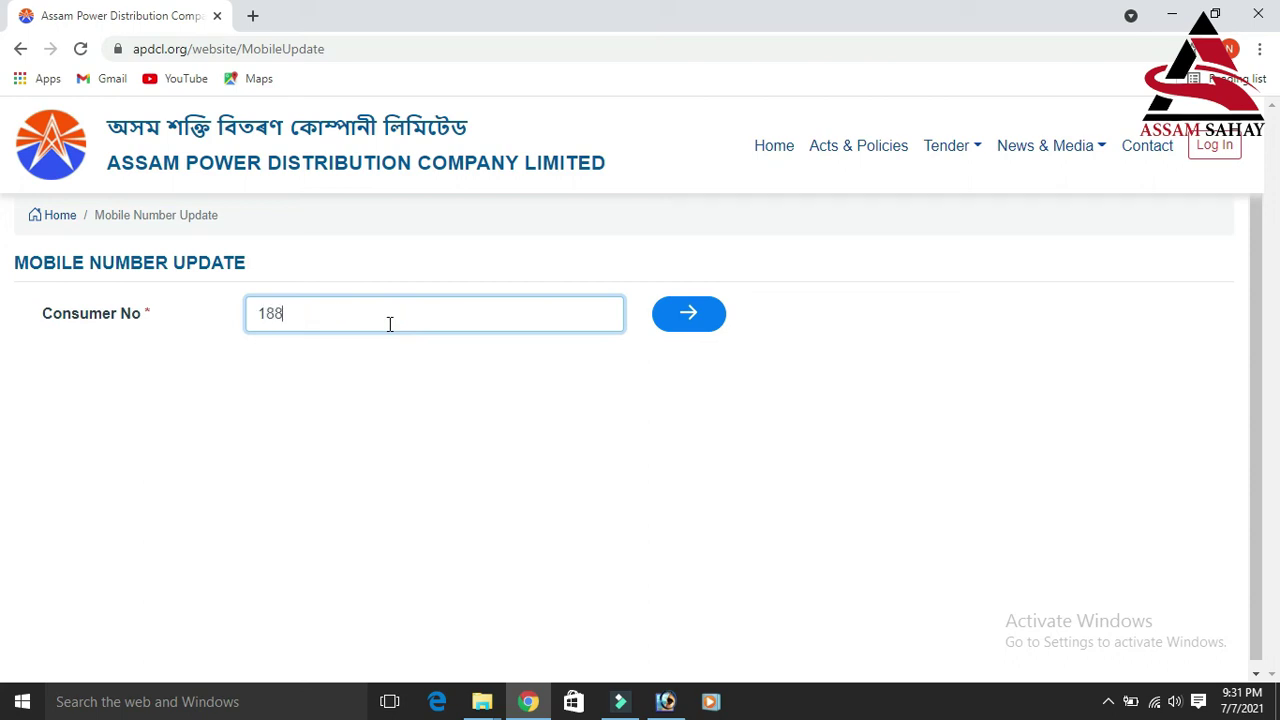
{"action": "left_click", "coordinate": [672, 326]}
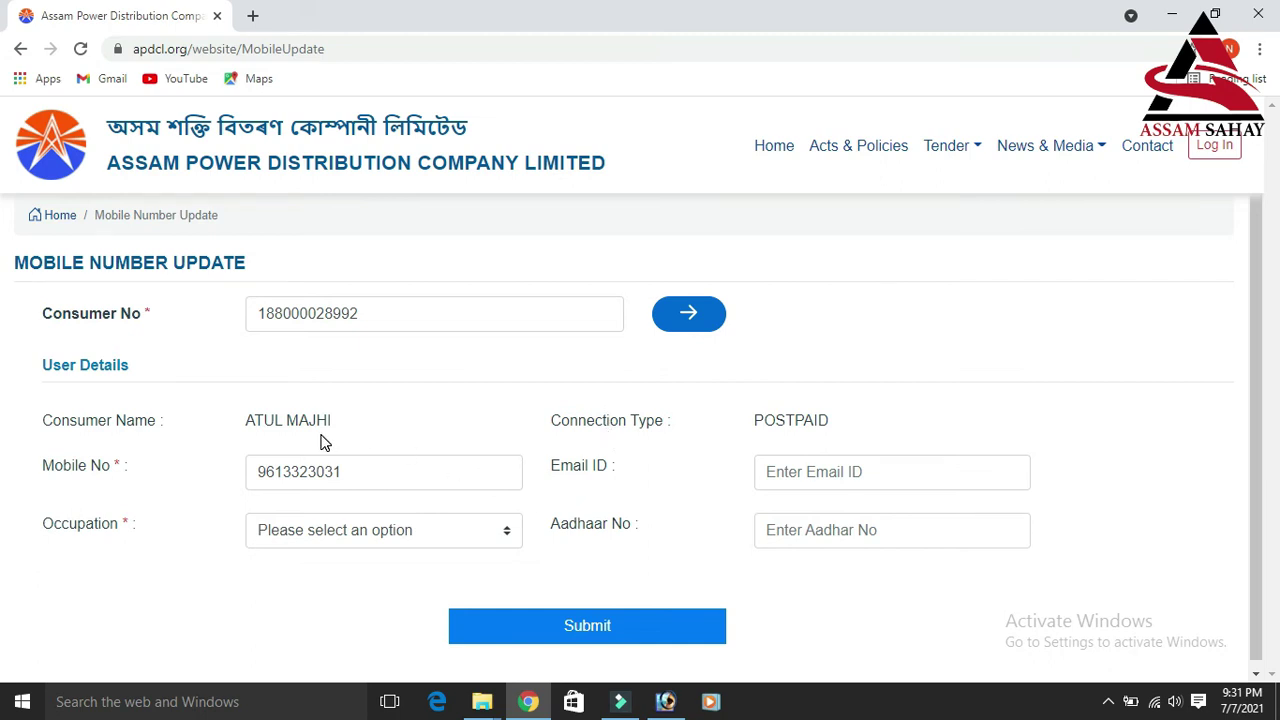
{"action": "left_click_drag", "start_coordinate": [43, 366], "coordinate": [137, 371]}
{"action": "left_click", "coordinate": [137, 364]}
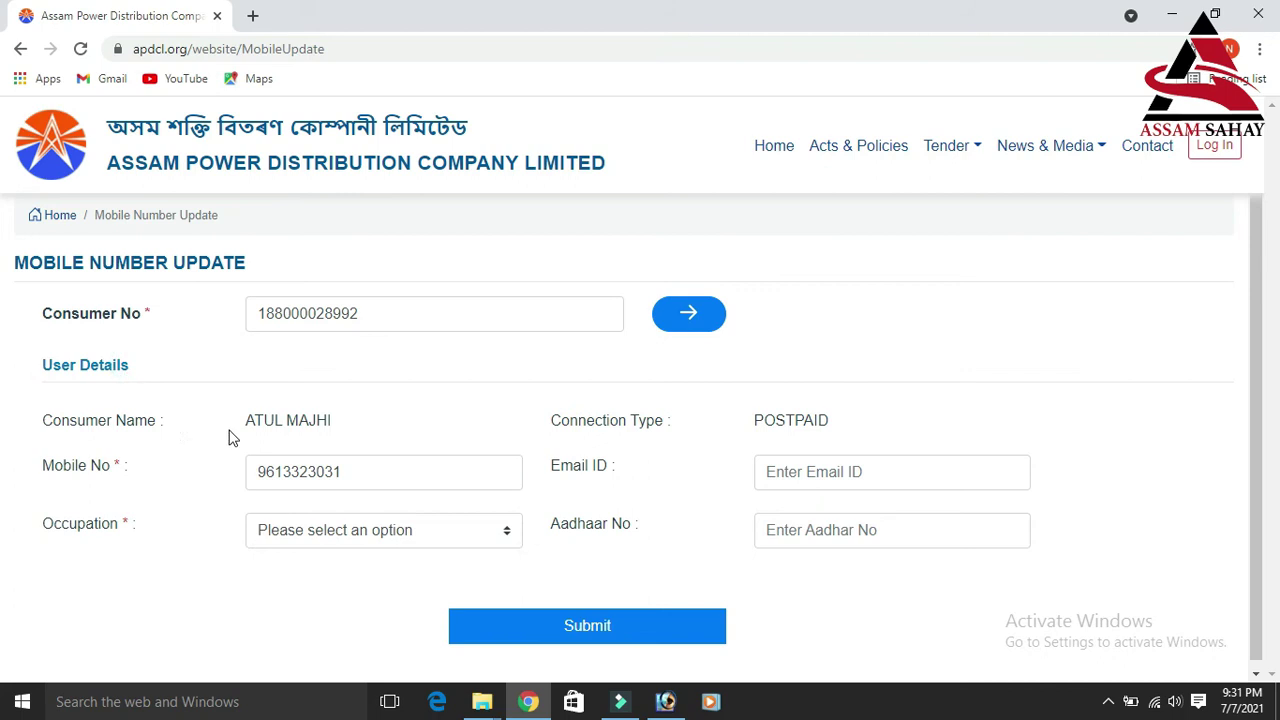
{"action": "left_click_drag", "start_coordinate": [257, 421], "coordinate": [383, 423]}
{"action": "left_click", "coordinate": [391, 420]}
{"action": "left_click_drag", "start_coordinate": [732, 421], "coordinate": [834, 420]}
{"action": "left_click", "coordinate": [836, 420]}
{"action": "left_click_drag", "start_coordinate": [350, 468], "coordinate": [248, 472]}
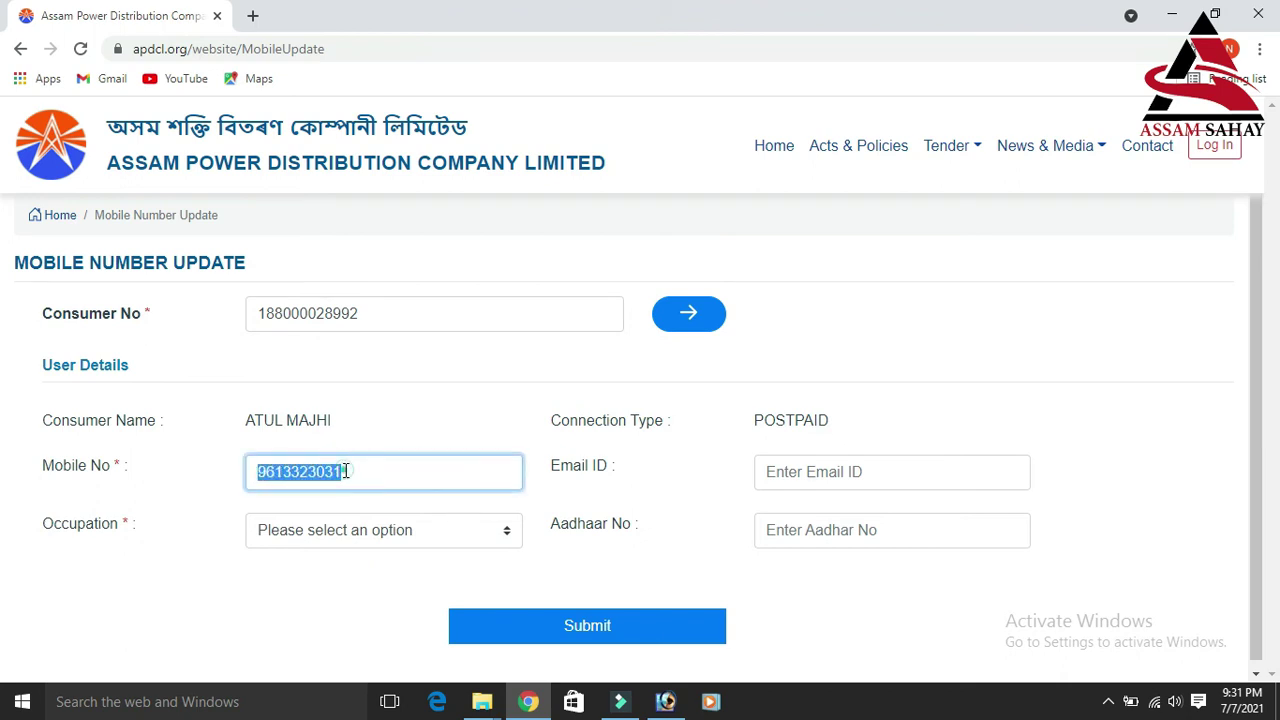
{"action": "left_click", "coordinate": [346, 471]}
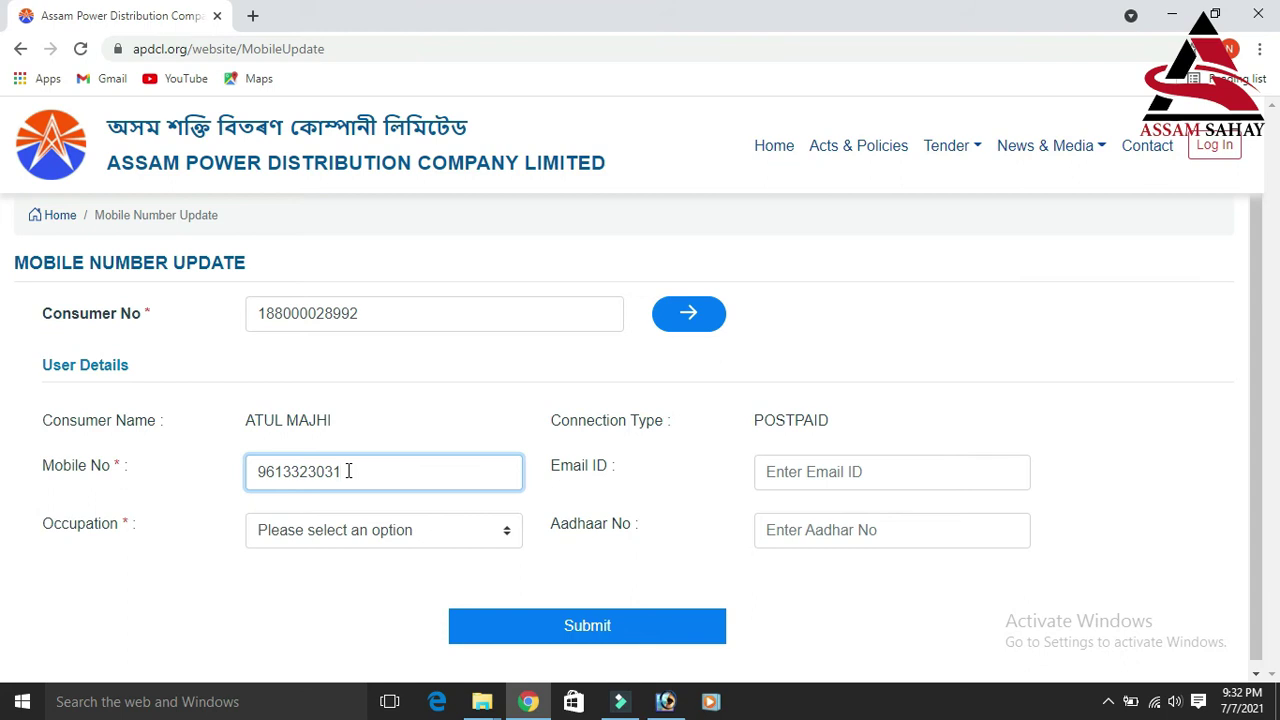
{"action": "left_click", "coordinate": [768, 476]}
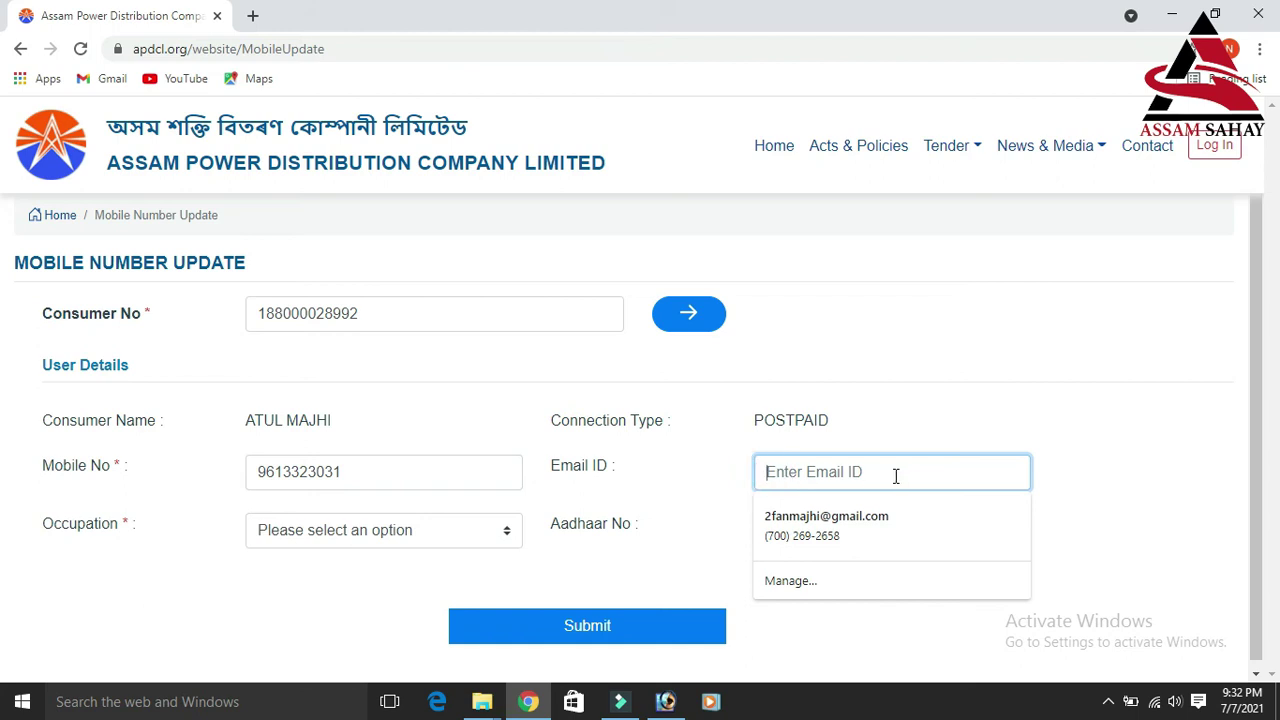
{"action": "left_click", "coordinate": [499, 535]}
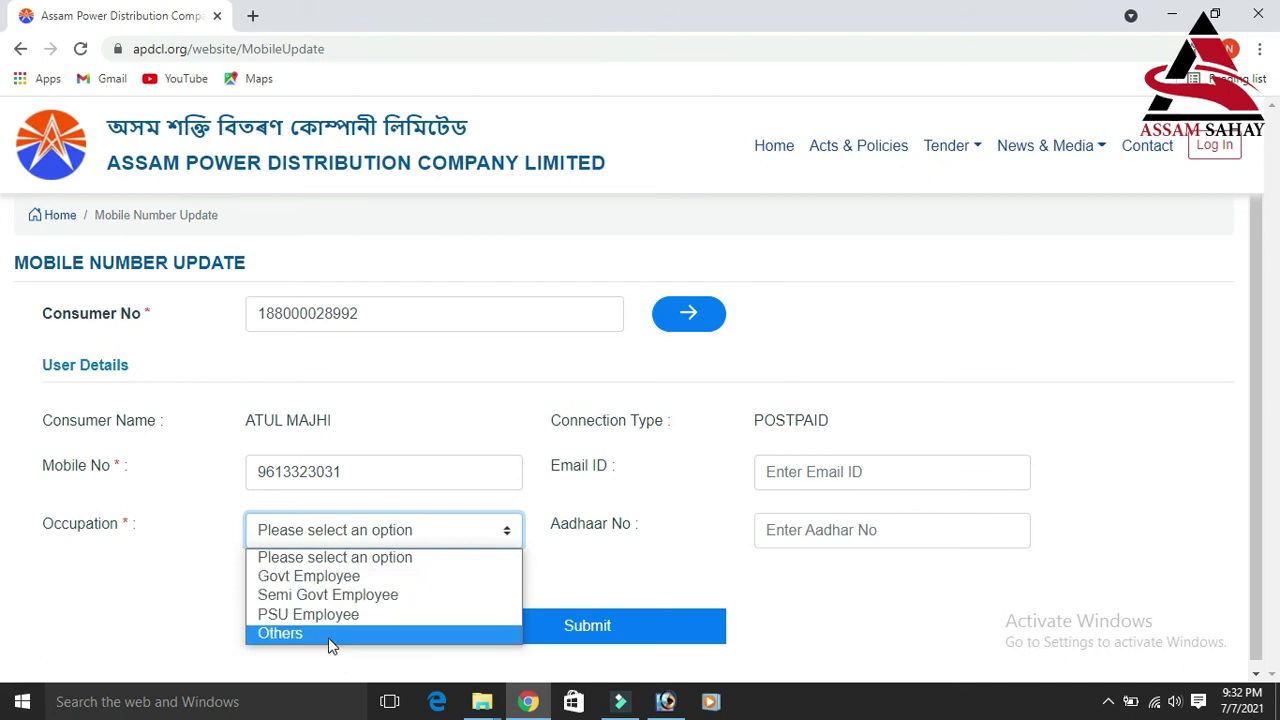
{"action": "left_click", "coordinate": [503, 535]}
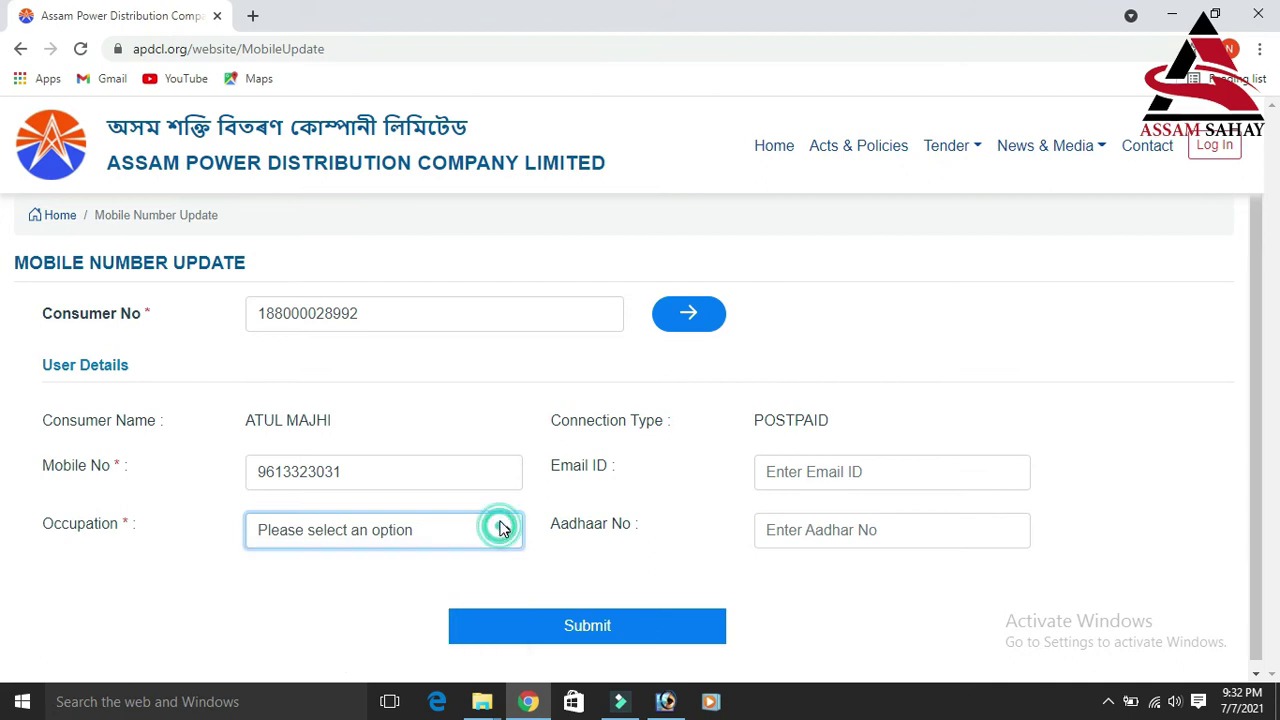
{"action": "left_click", "coordinate": [830, 535]}
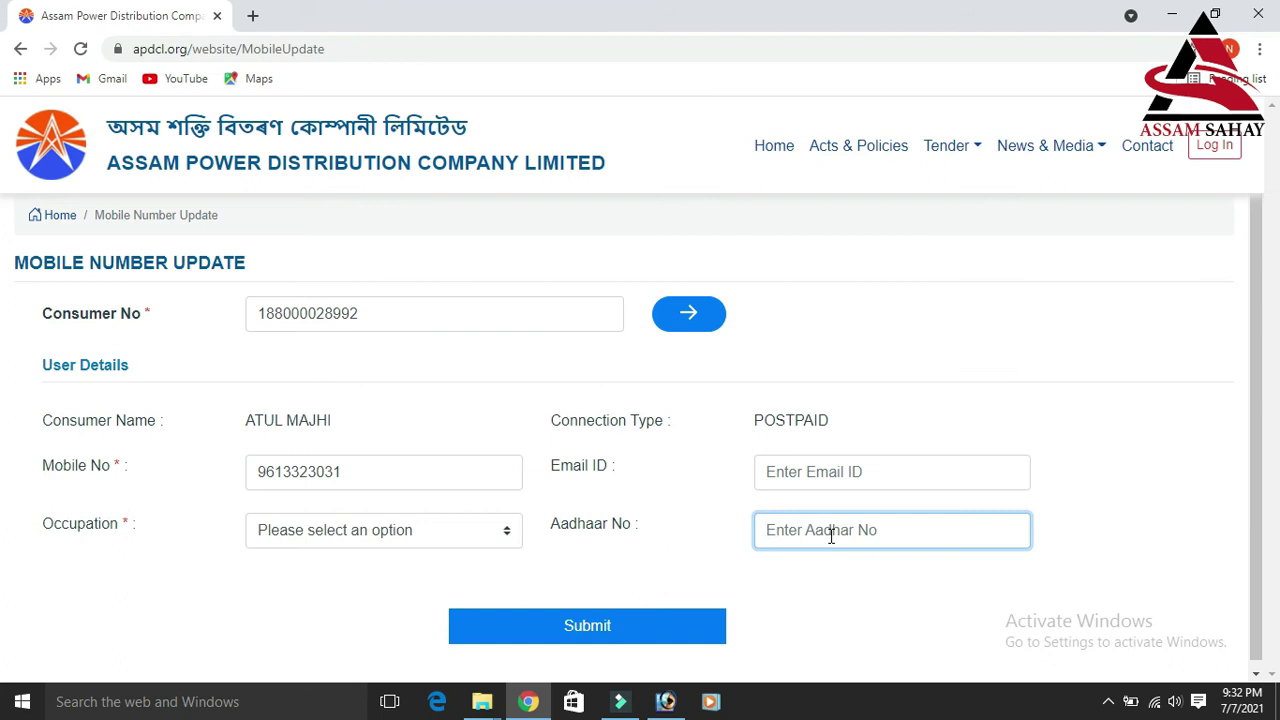
Step: Choose 'Others' from the Occupation dropdown, leaving Email ID and Aadhaar No empty
{"action": "left_click", "coordinate": [791, 470]}
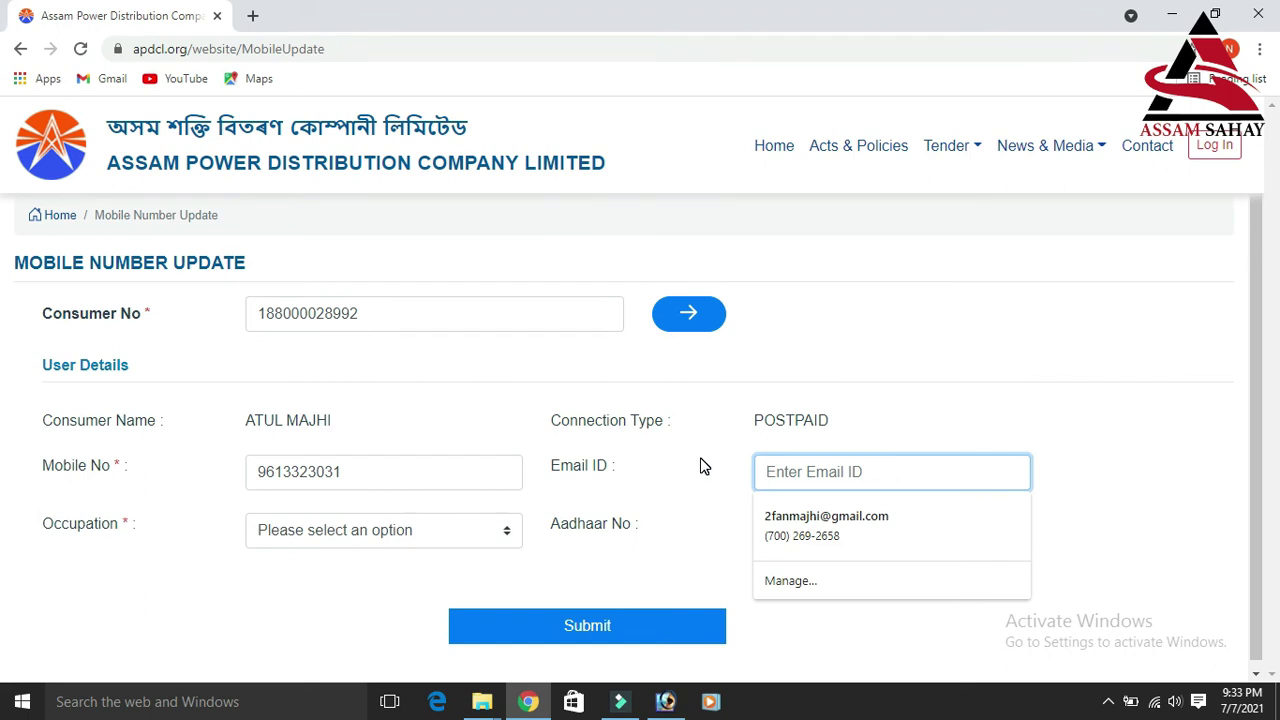
{"action": "left_click", "coordinate": [503, 530]}
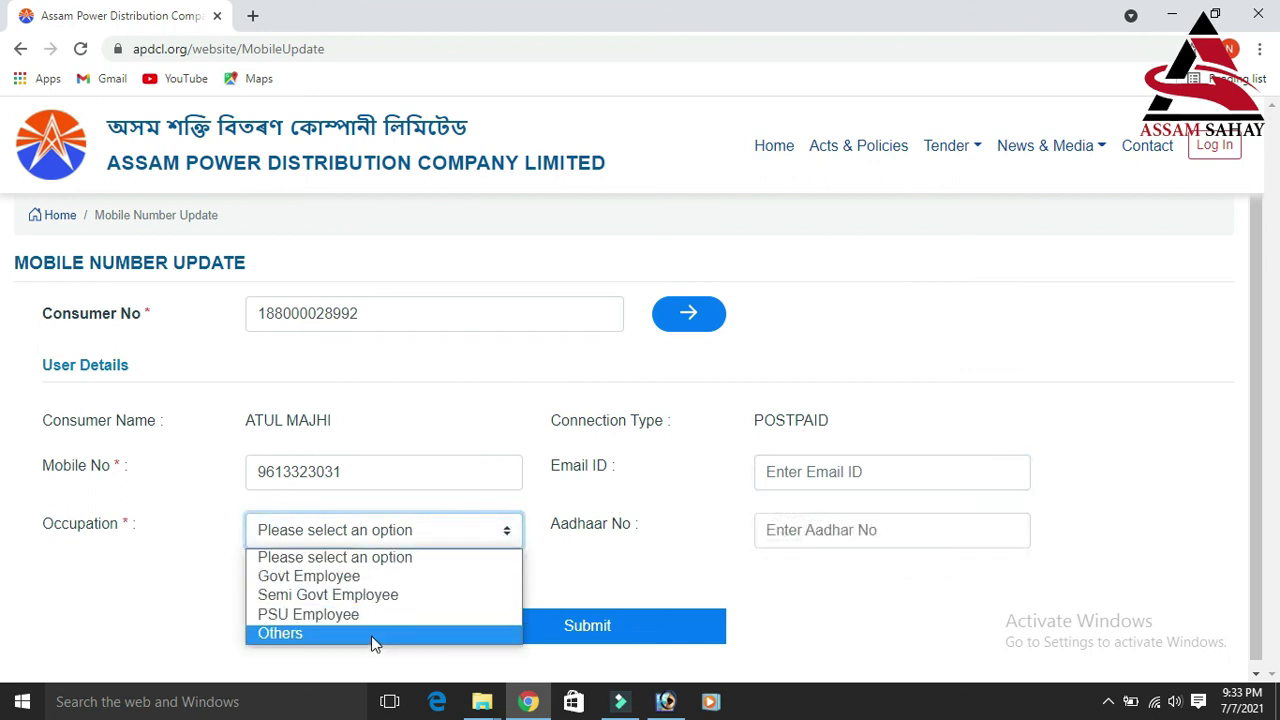
{"action": "left_click", "coordinate": [370, 638]}
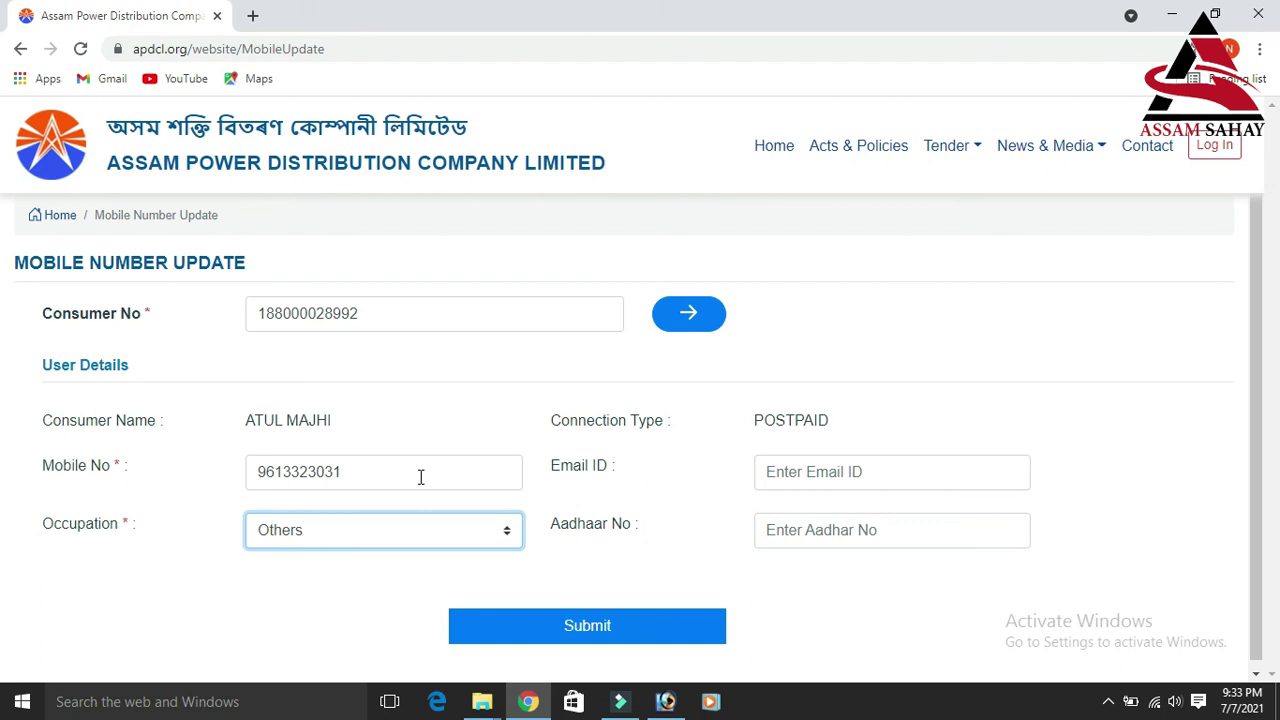
Step: Submit the update form and place the cursor in the OTP Verification code box
{"action": "left_click", "coordinate": [632, 625]}
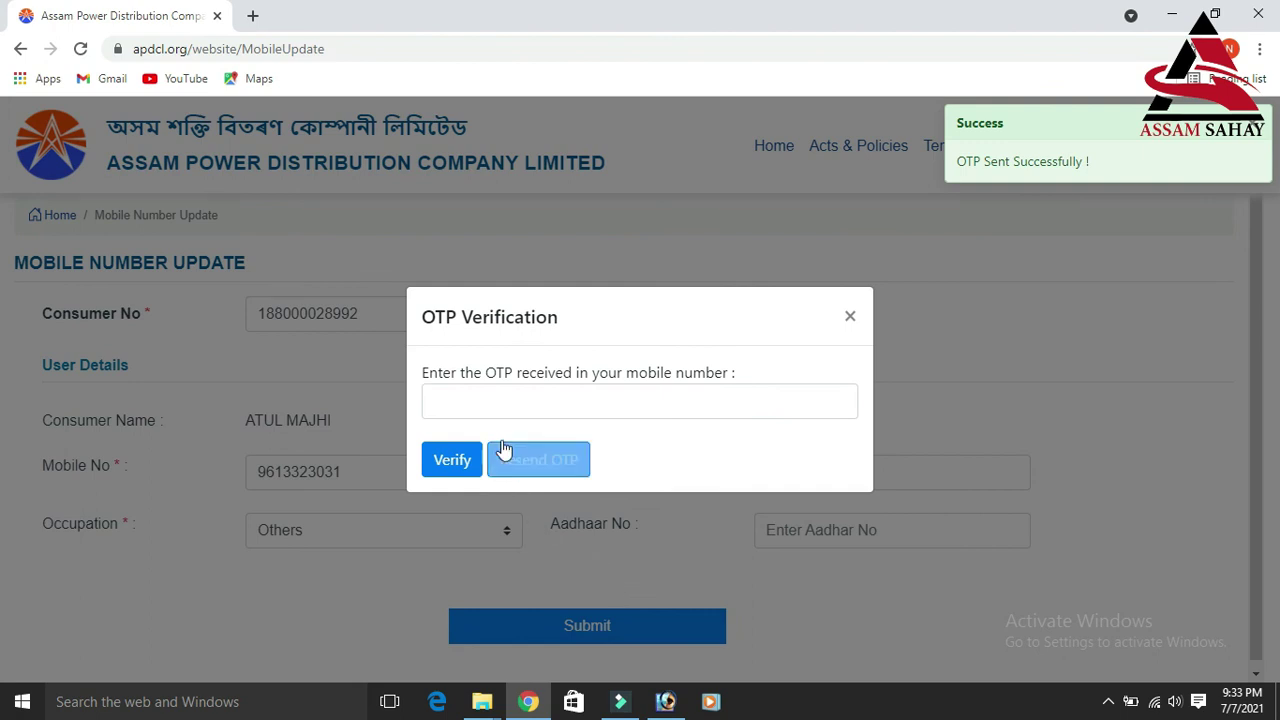
{"action": "left_click", "coordinate": [475, 408]}
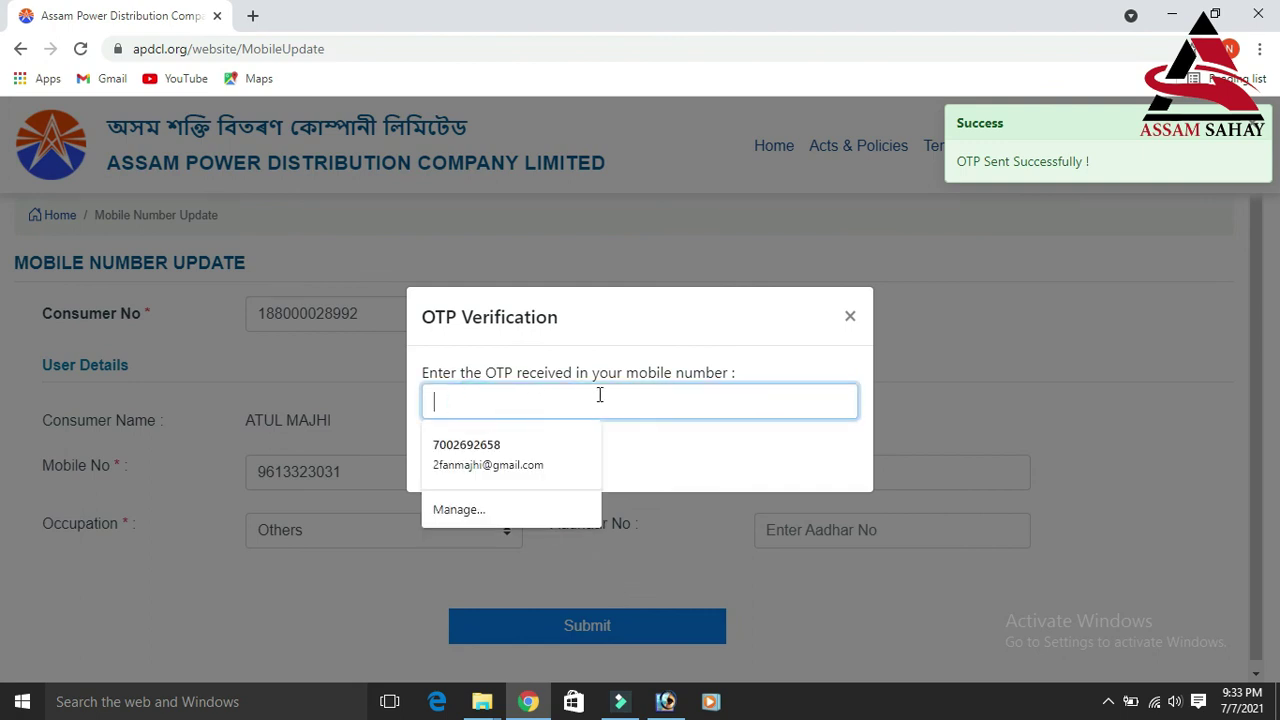
{"action": "left_click", "coordinate": [738, 389]}
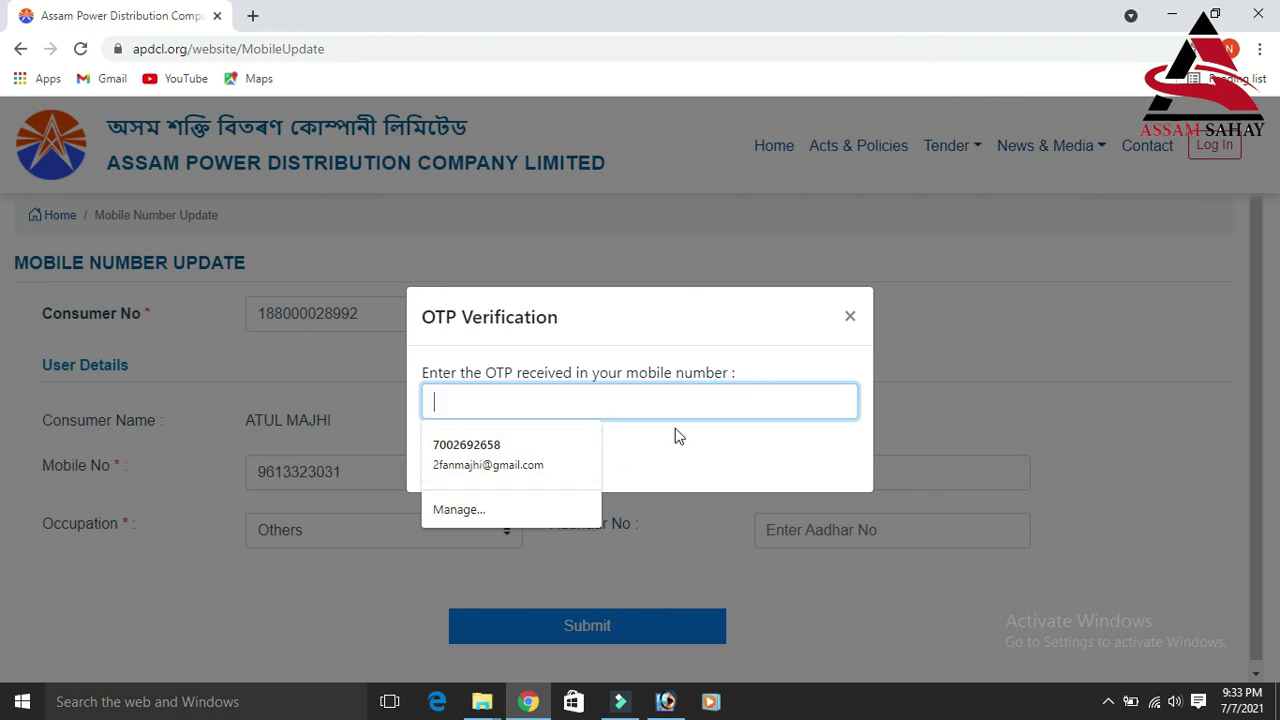